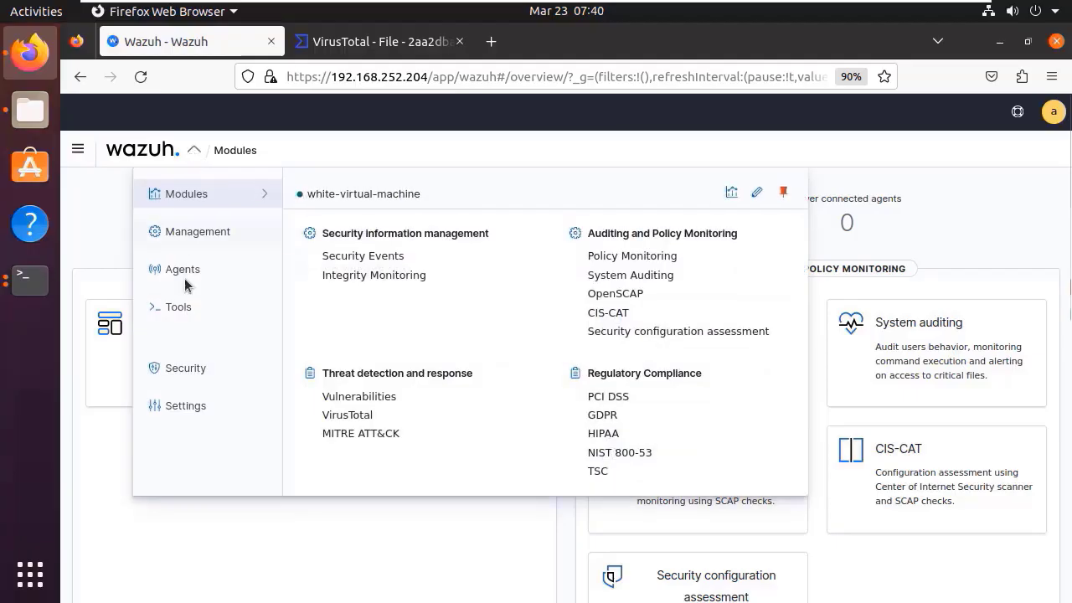
Step: Open the Modules page in the Wazuh settings and look through the available security modules
click(198, 403)
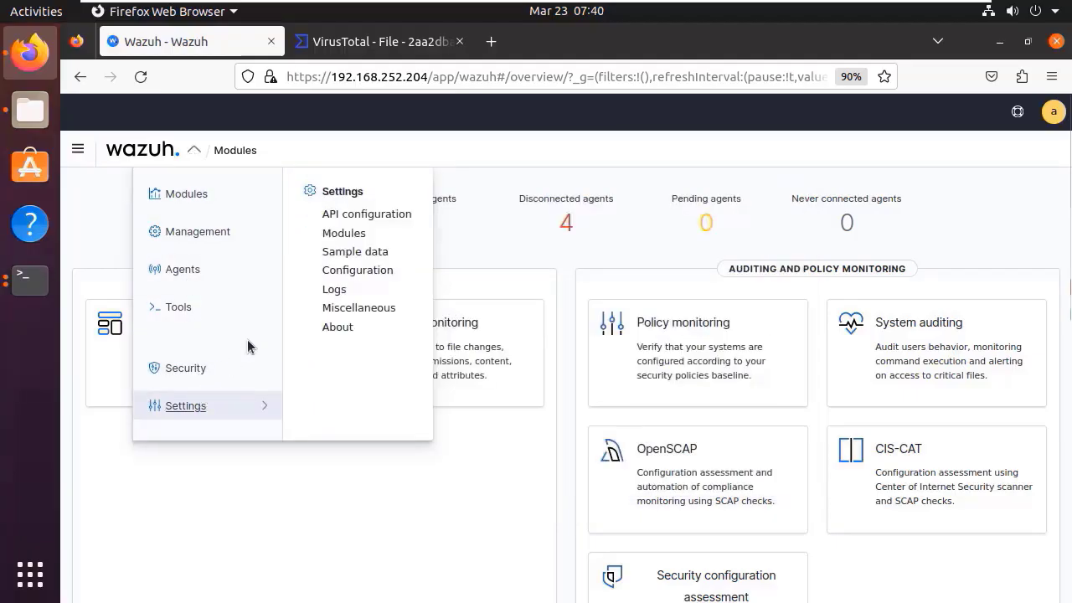
click(346, 233)
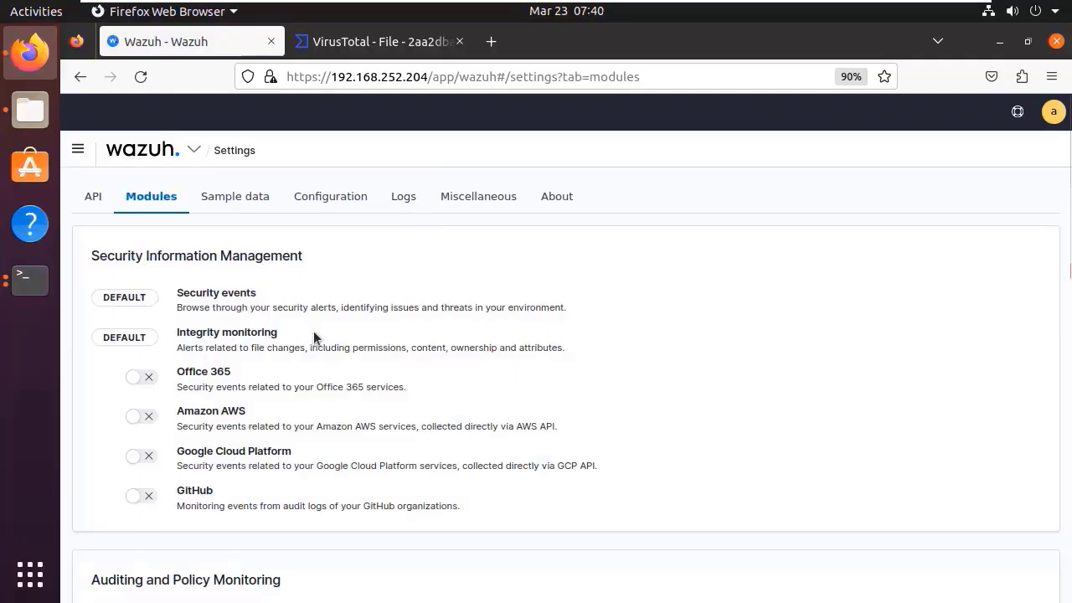
scroll(314, 333, down, 5)
scroll(314, 338, down, 1)
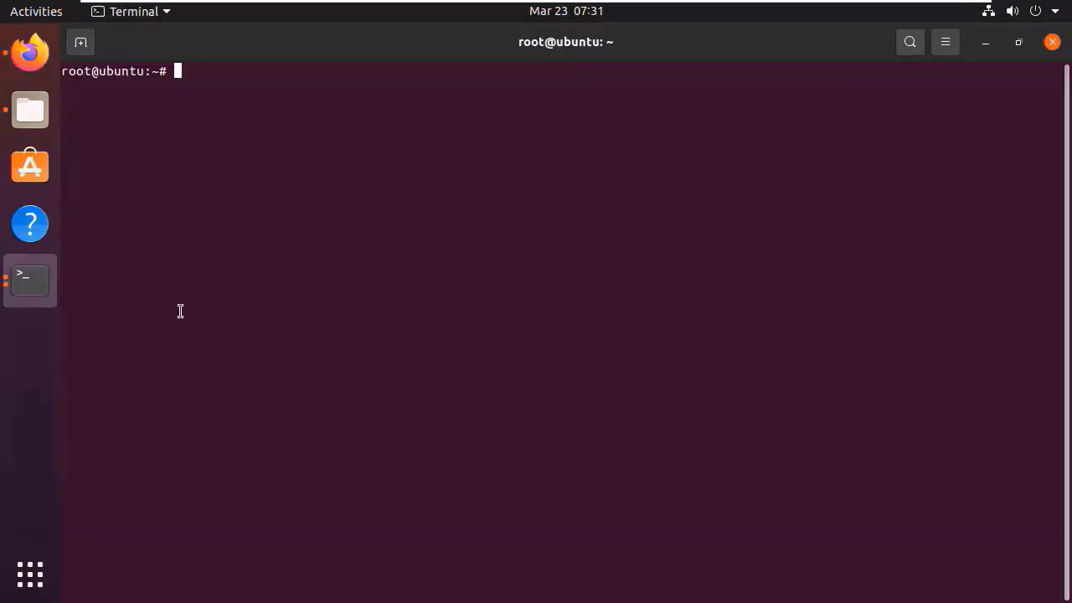
Step: Open /var/ossec/etc/ossec.conf in gedit and search for "integra" to find the VirusTotal integration block
text(gedit /var/ossec/etc/oss)
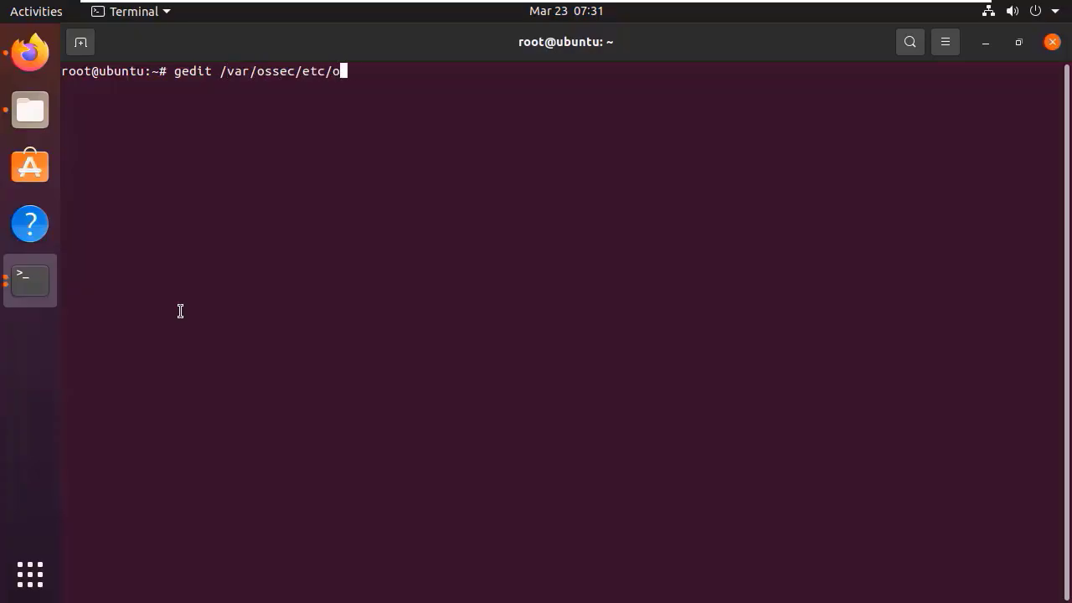
key(Tab)
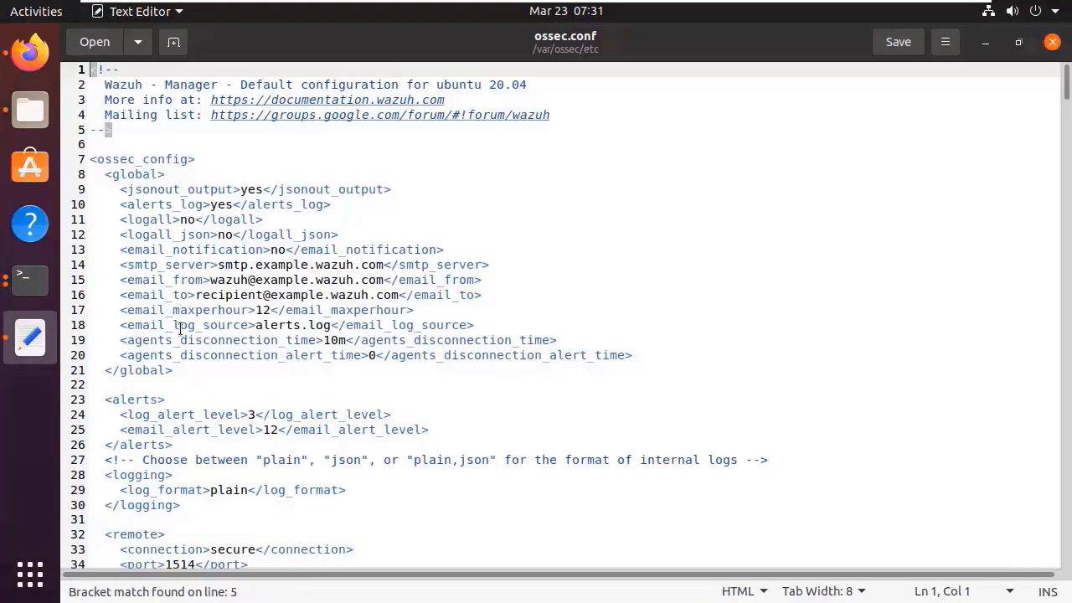
click(181, 339)
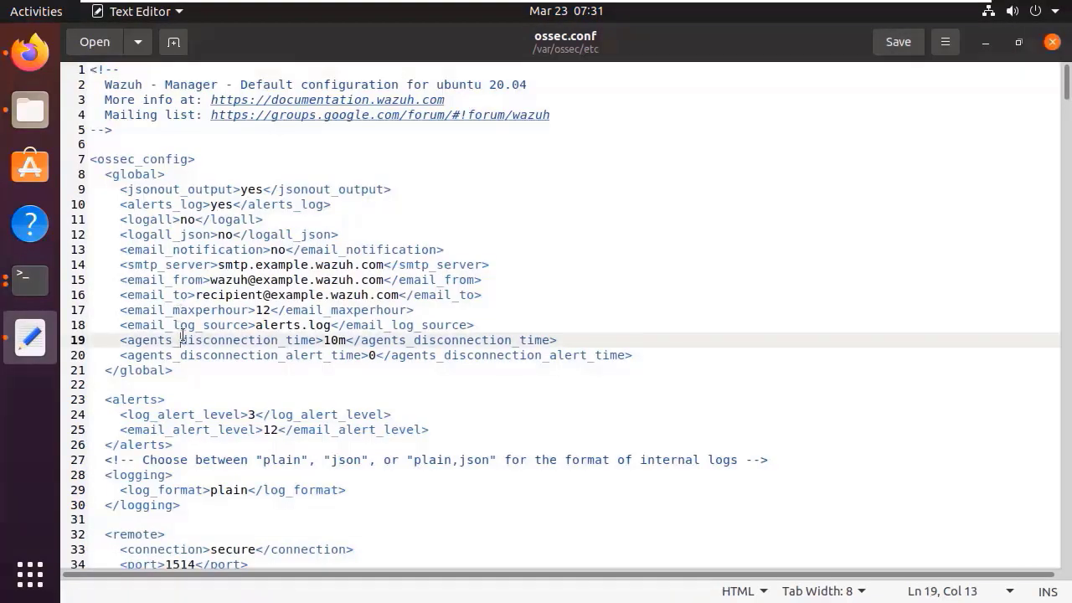
key(ctrl+f)
text(integra)
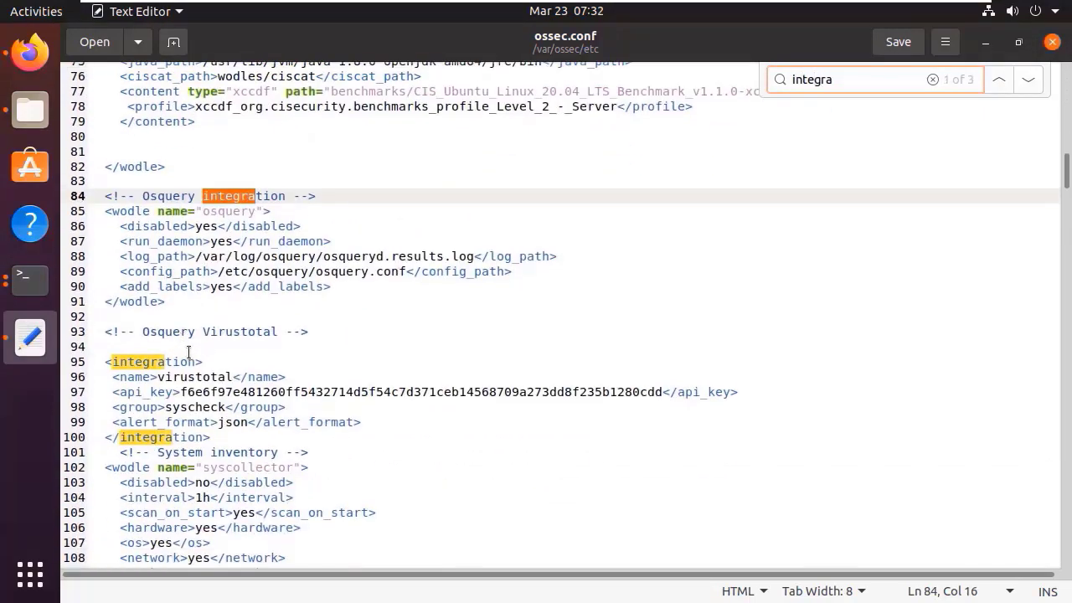
click(181, 362)
scroll(170, 360, down, 2)
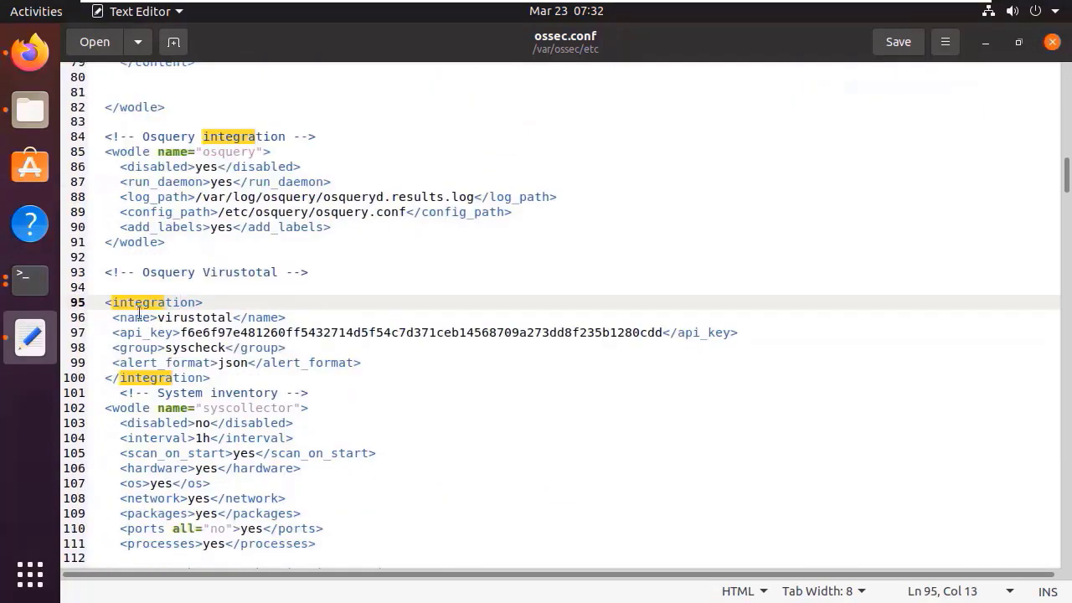
Step: Examine the name, API key, group and alert format entries of the VirusTotal integration block, and close the file
drag(128, 303, 246, 318)
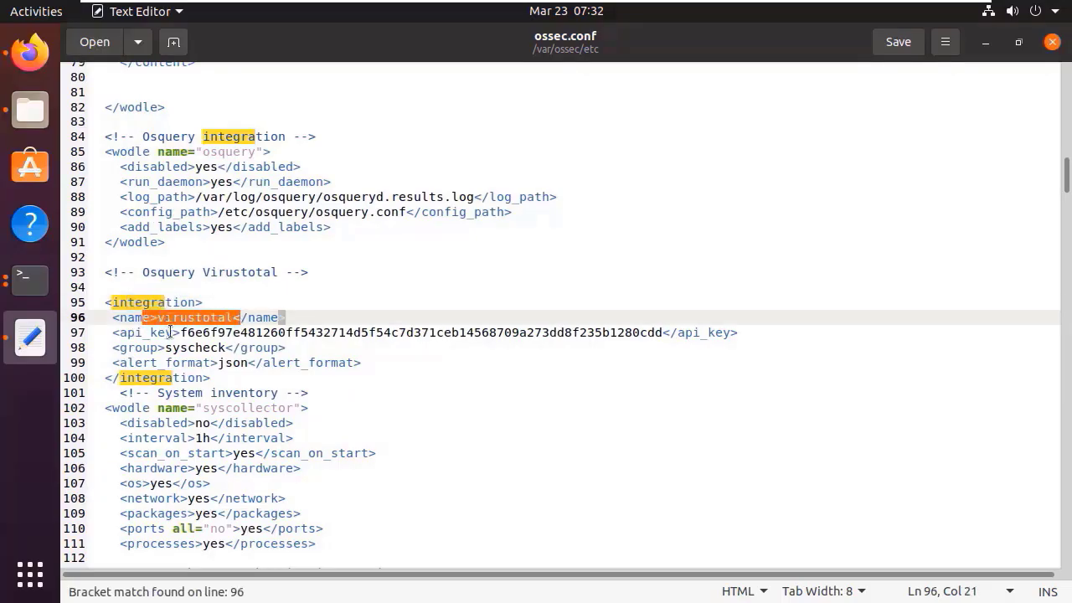
click(188, 333)
drag(180, 332, 663, 332)
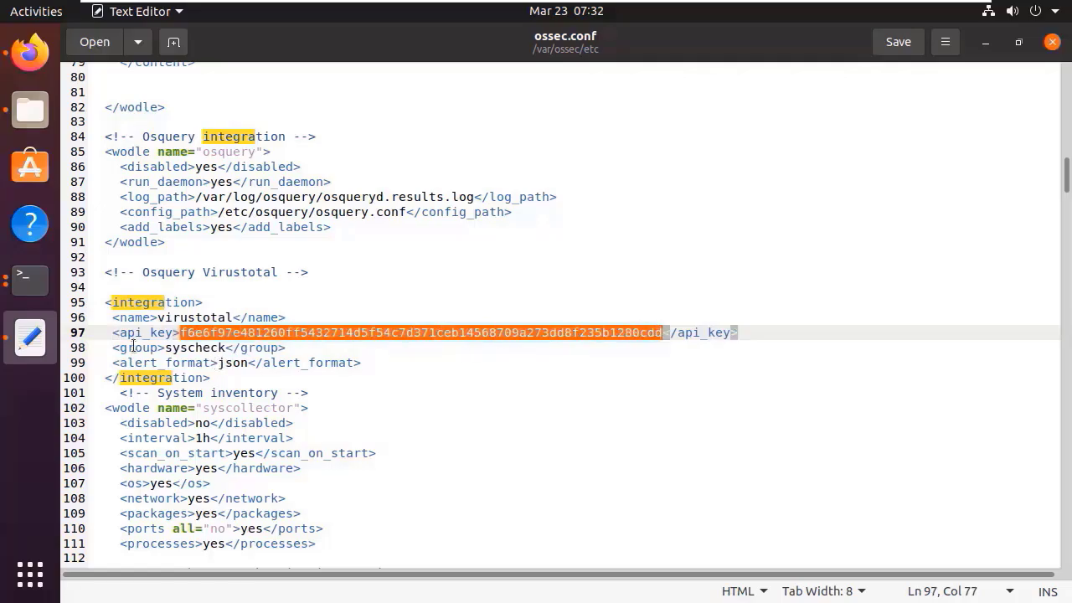
drag(134, 345, 293, 348)
drag(149, 363, 306, 363)
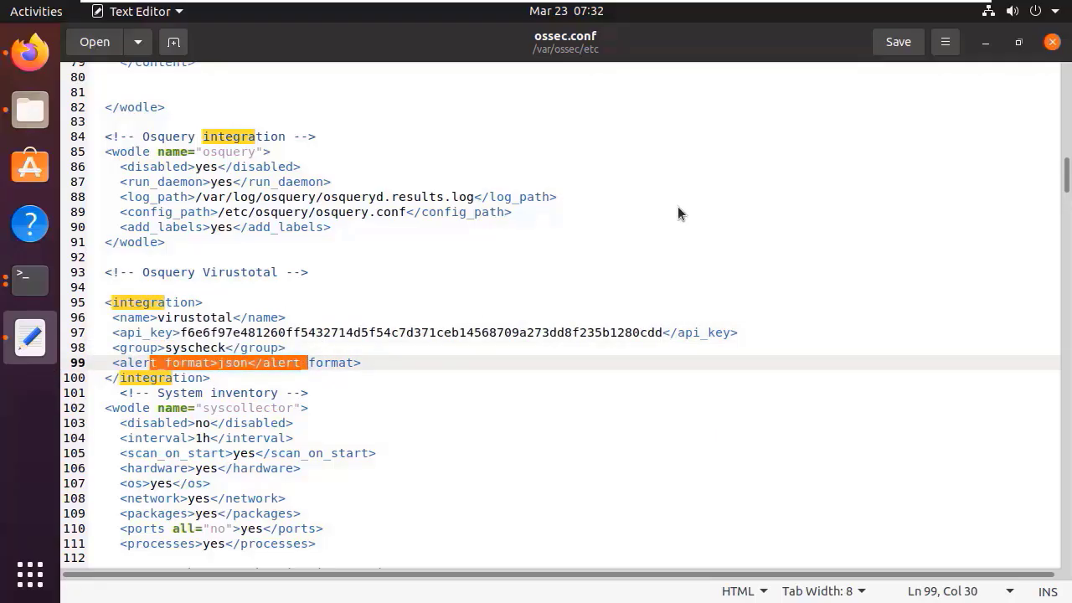
click(1052, 41)
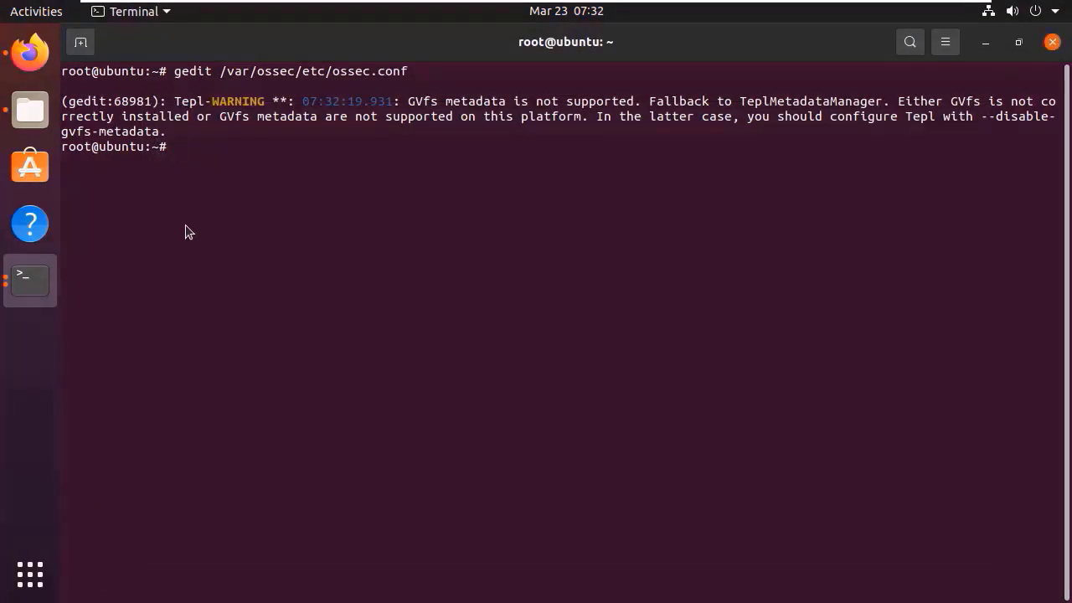
Step: Restart the Wazuh manager with service wazuh-manager restart
text(service wazuh-manager resta)
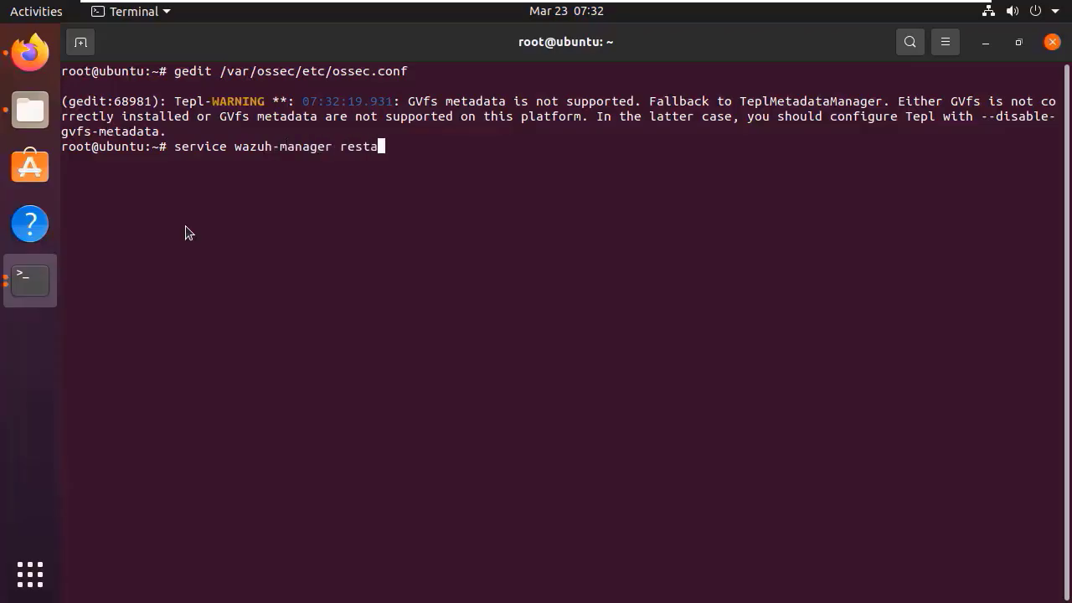
text(rt)
key(Return)
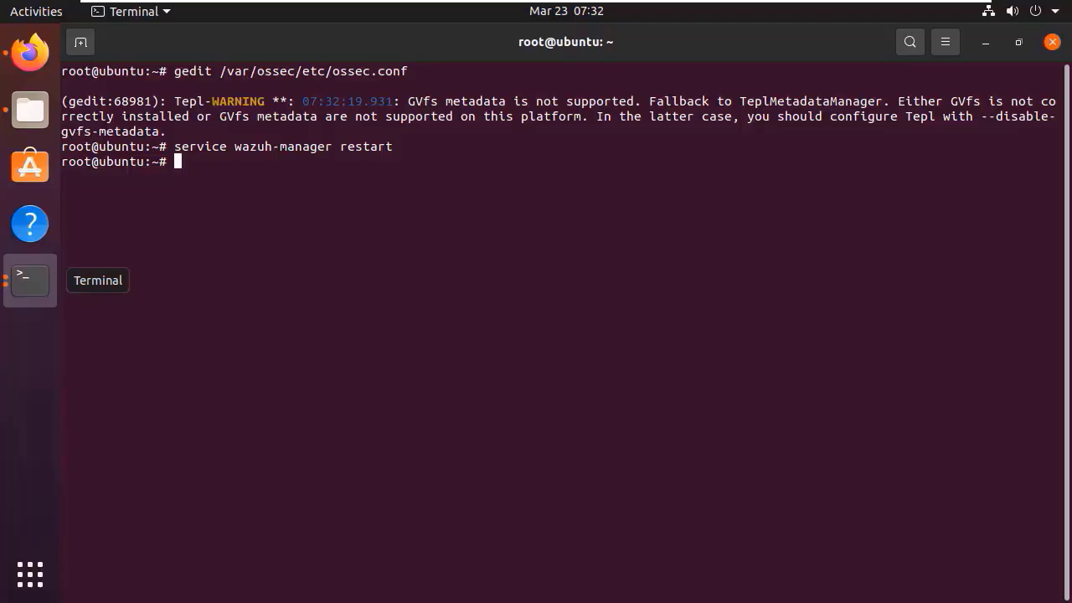
Step: Switch to the Wazuh dashboard in Firefox, view the default group's agent.conf, and return to the group list
click(30, 53)
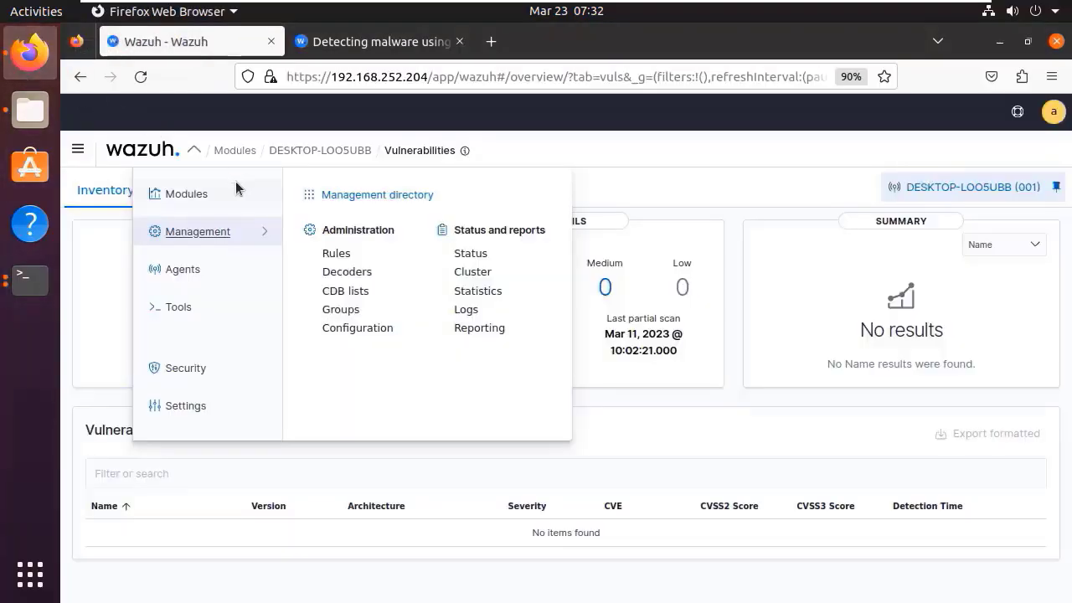
click(327, 311)
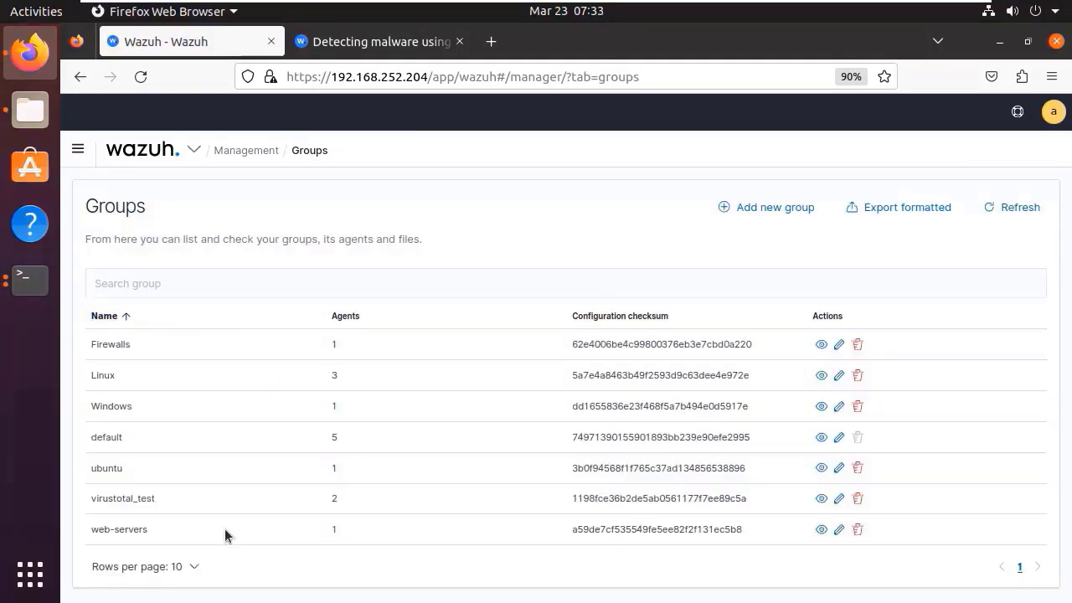
click(130, 438)
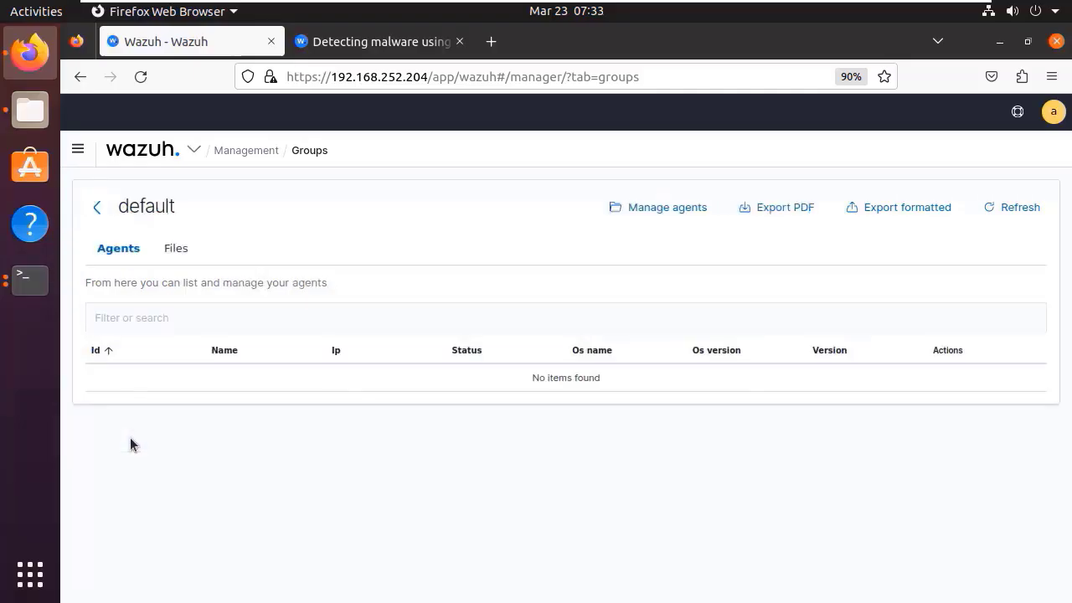
click(175, 250)
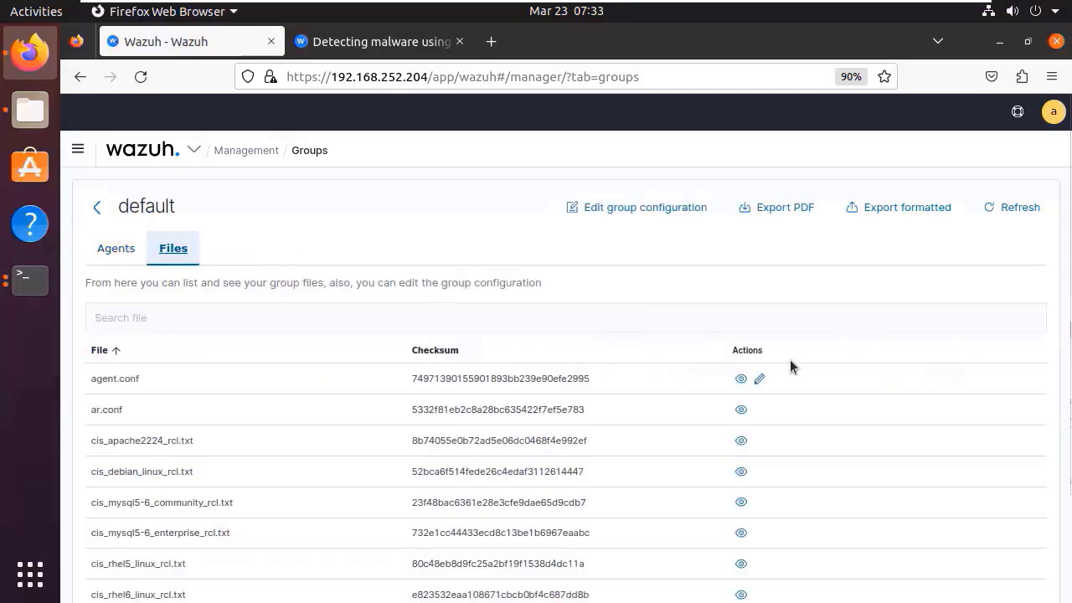
click(759, 377)
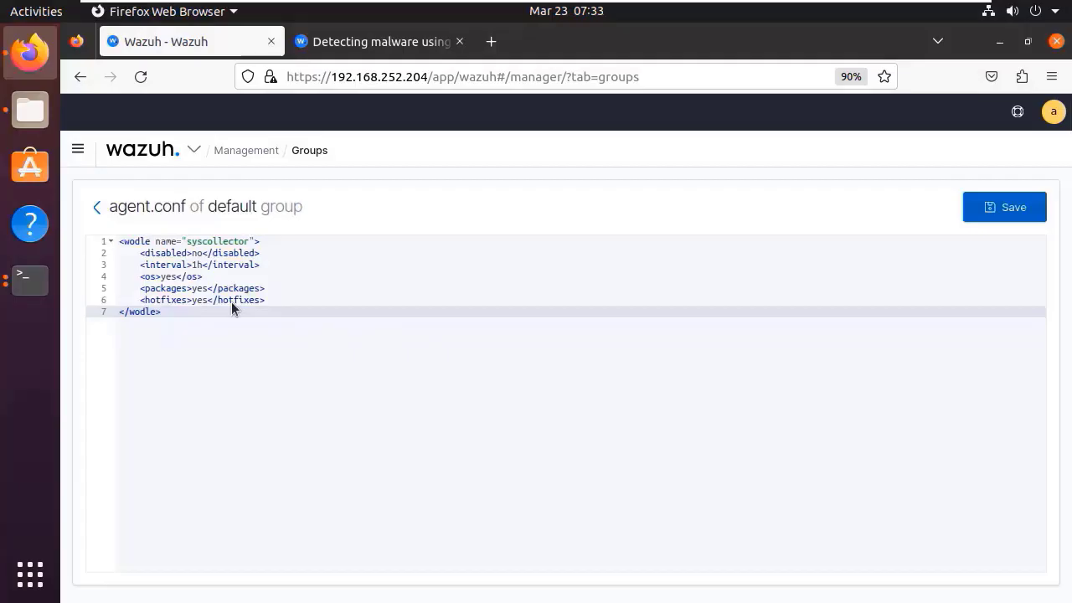
click(96, 206)
click(97, 207)
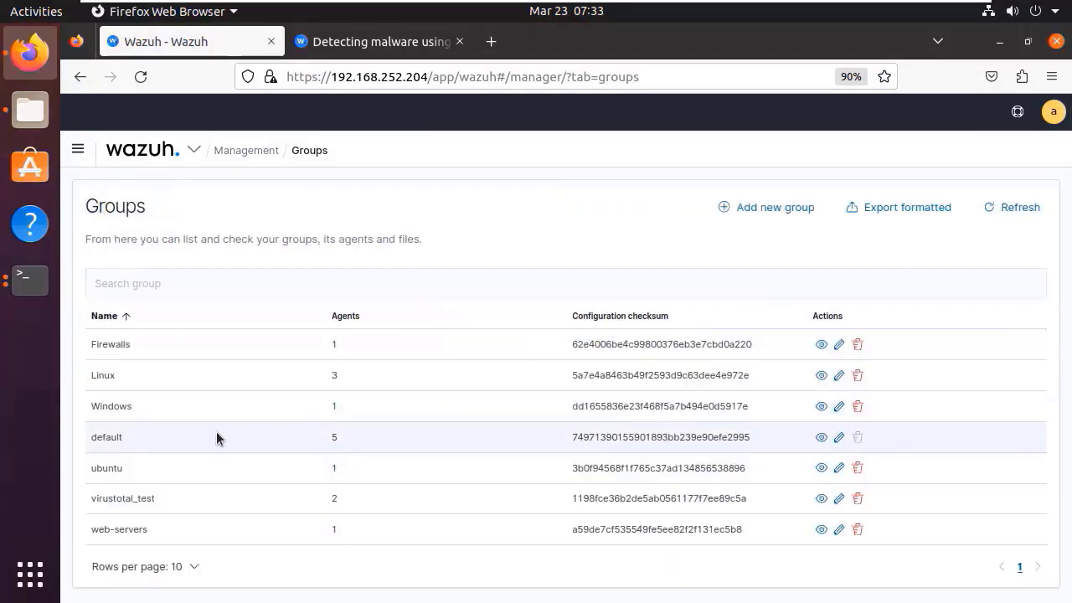
Step: Open the agent.conf file of the Linux group and view its syscheck section
click(146, 375)
click(177, 255)
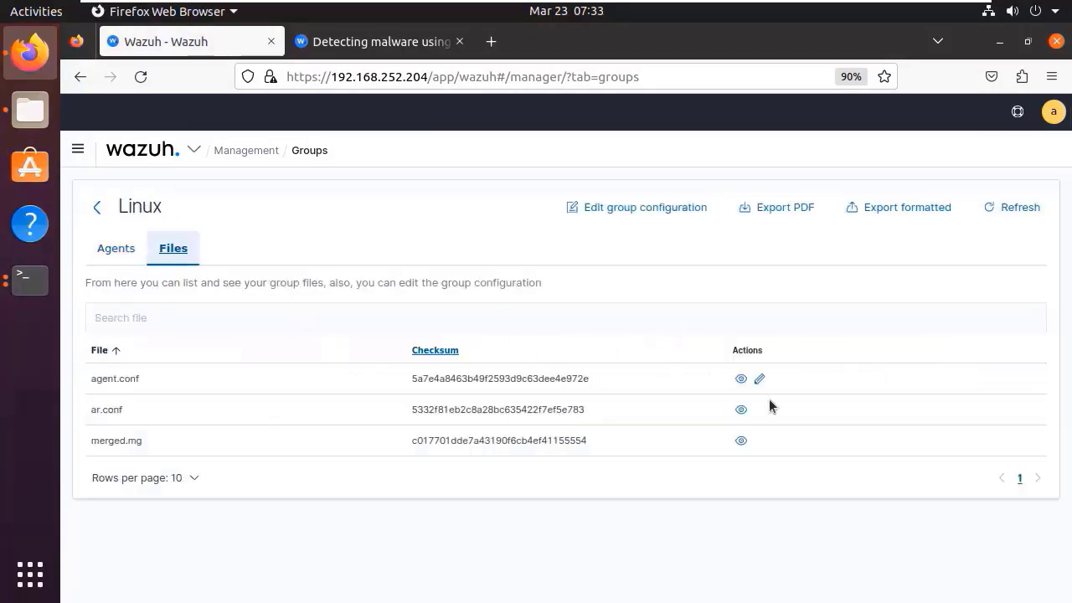
click(758, 378)
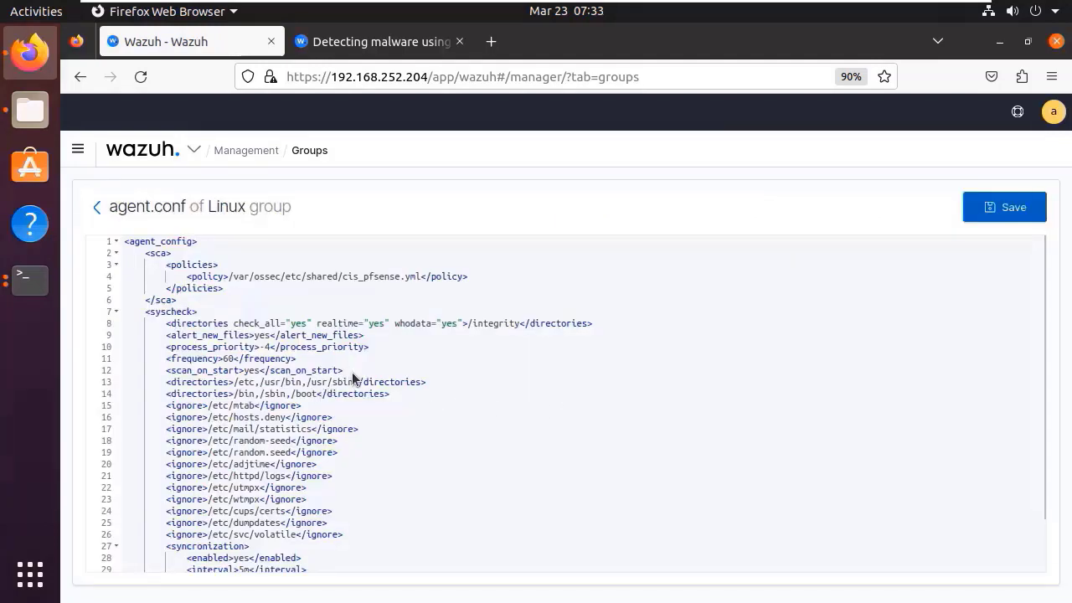
scroll(219, 459, down, 3)
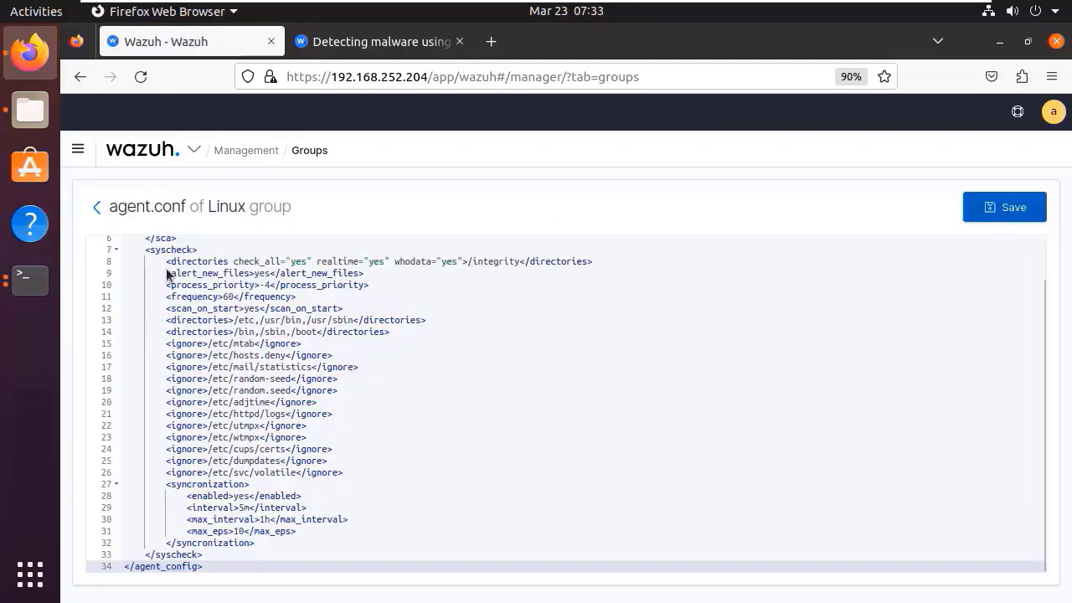
Step: Examine the syscheck block in the Linux group's agent.conf, focusing on the /integrity directory line and its monitoring options
drag(170, 253, 388, 564)
click(326, 424)
drag(172, 261, 616, 259)
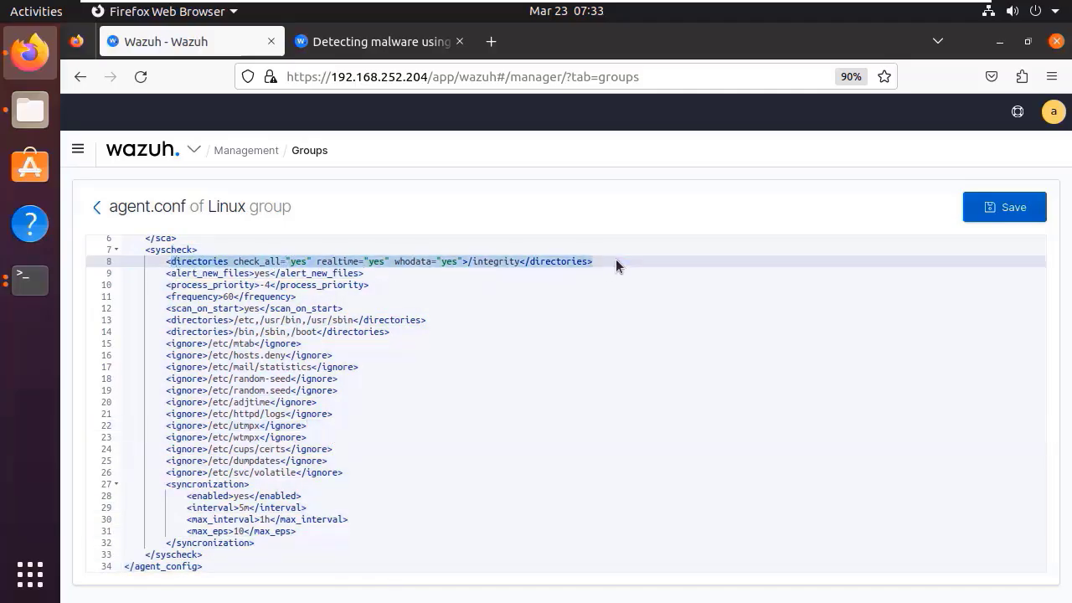
click(616, 259)
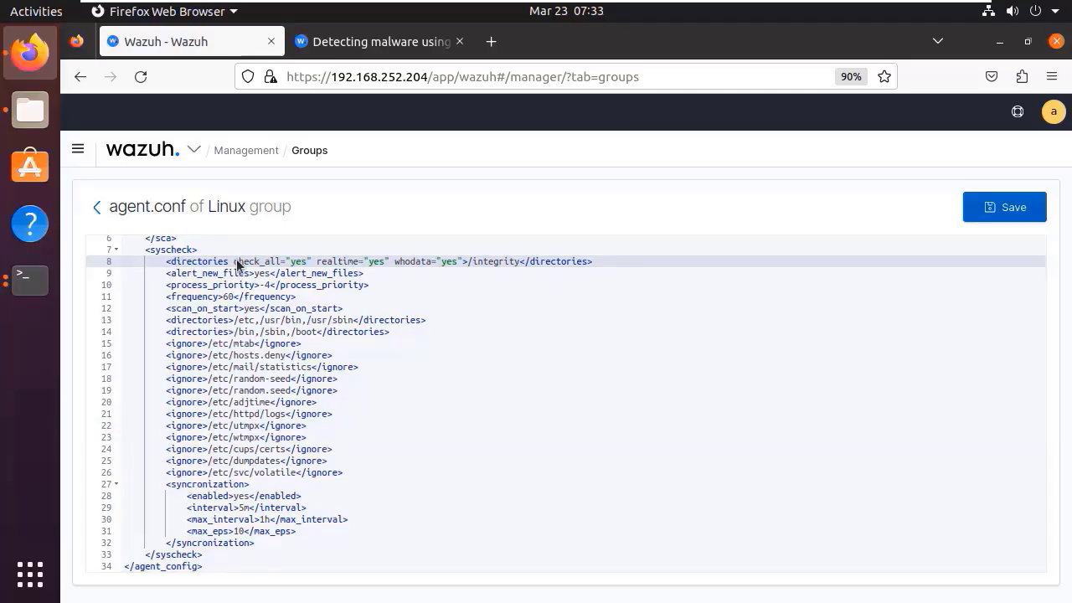
drag(234, 261, 120, 263)
click(177, 273)
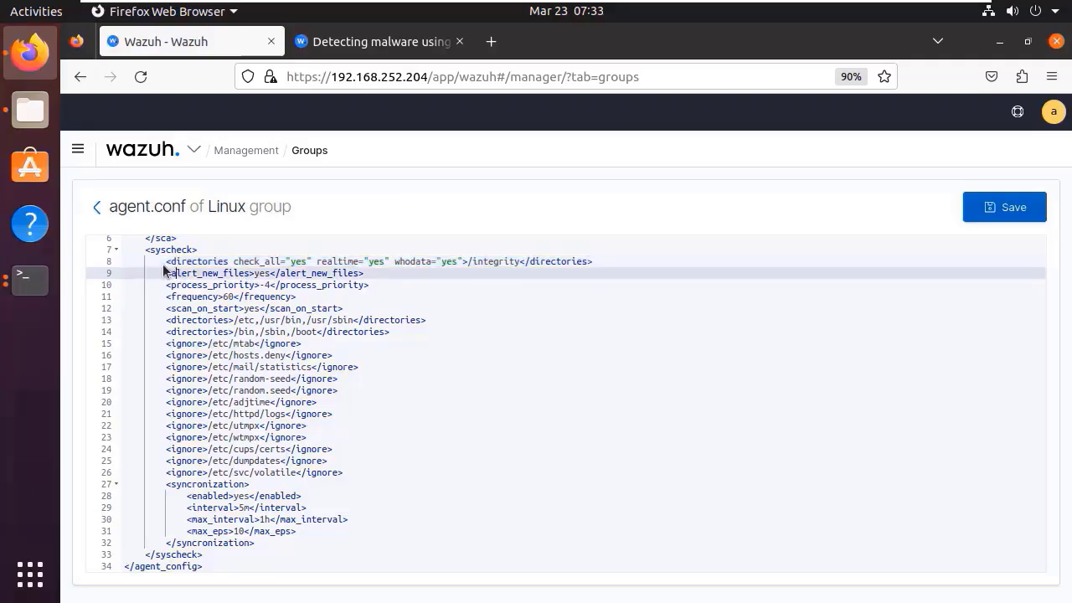
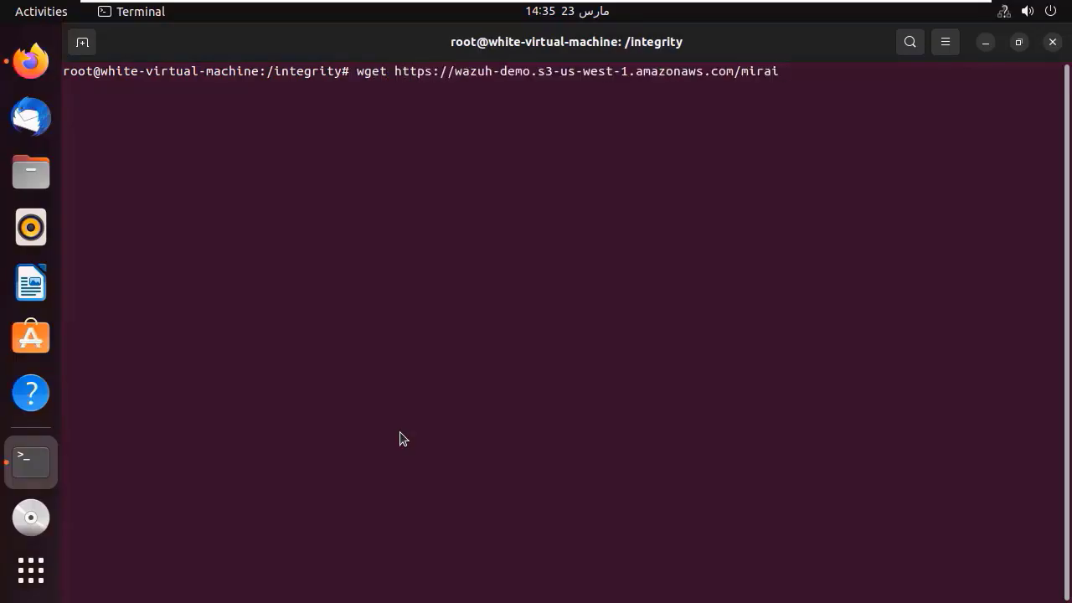
Step: Run wget on the Wazuh demo mirai sample with -o mirain in /integrity, and check mirain with ls and file
text(-o mirain)
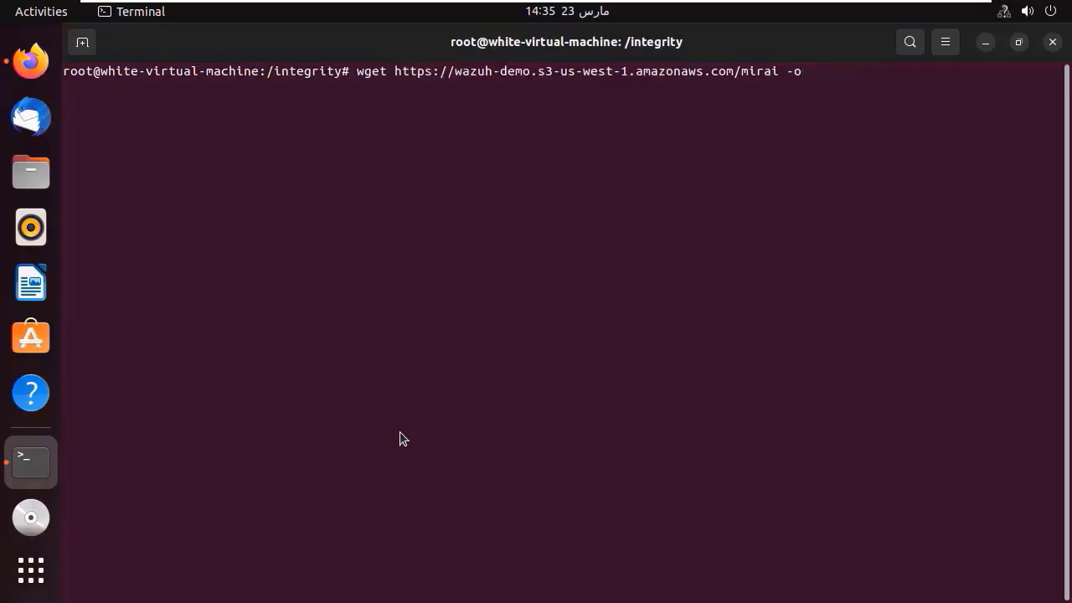
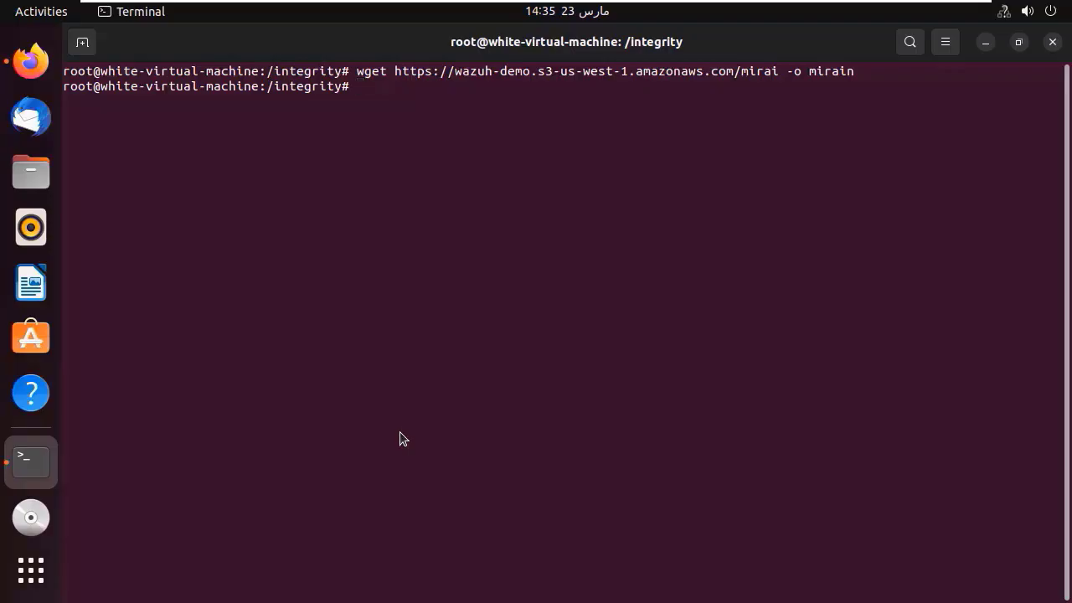
text(ls)
key(Return)
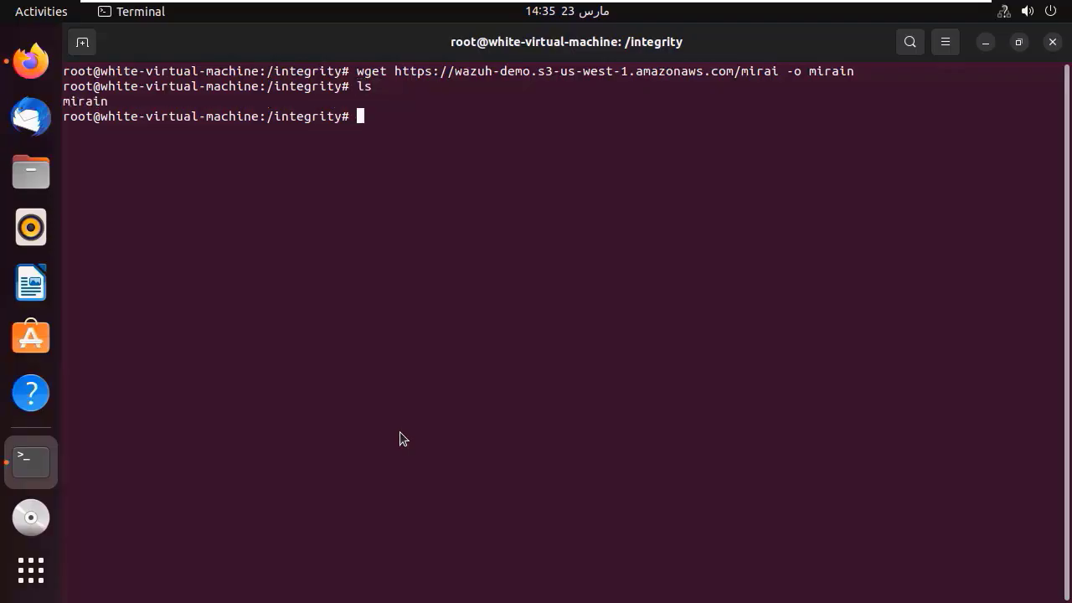
text(file mirain)
key(Return)
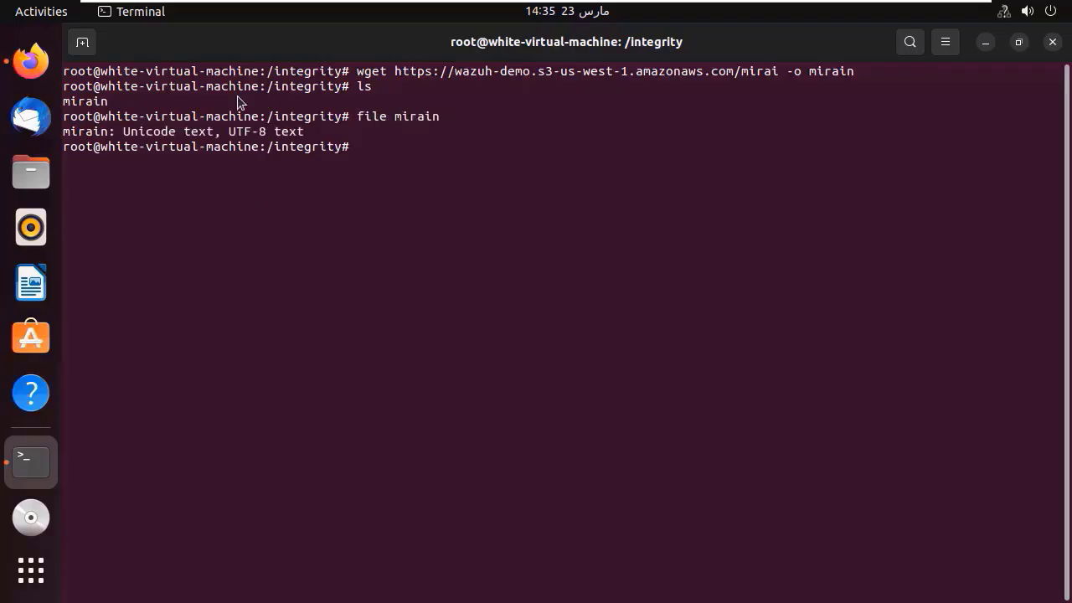
Step: Switch to the Wazuh-Server virtual machine, leave the Linux group's agent.conf, and open the Agents overview
mouse_move(770, 6)
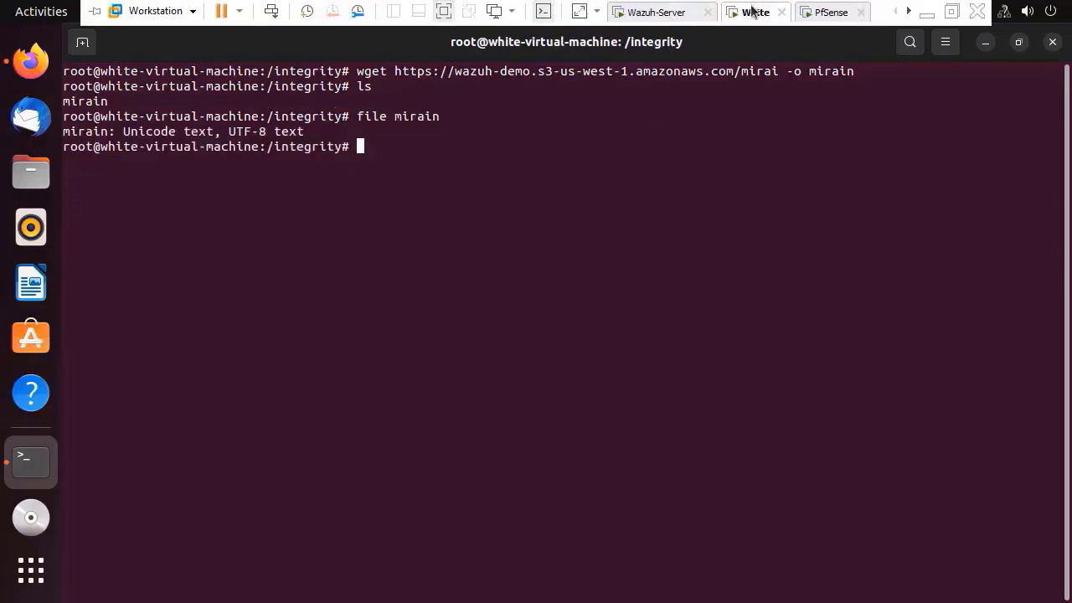
click(647, 12)
click(98, 208)
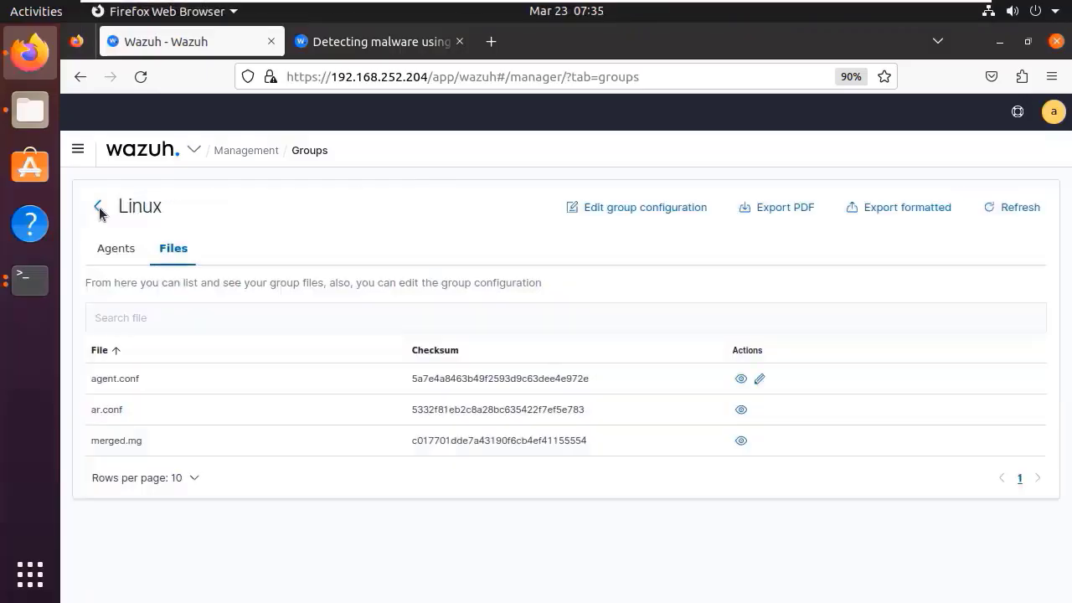
click(143, 159)
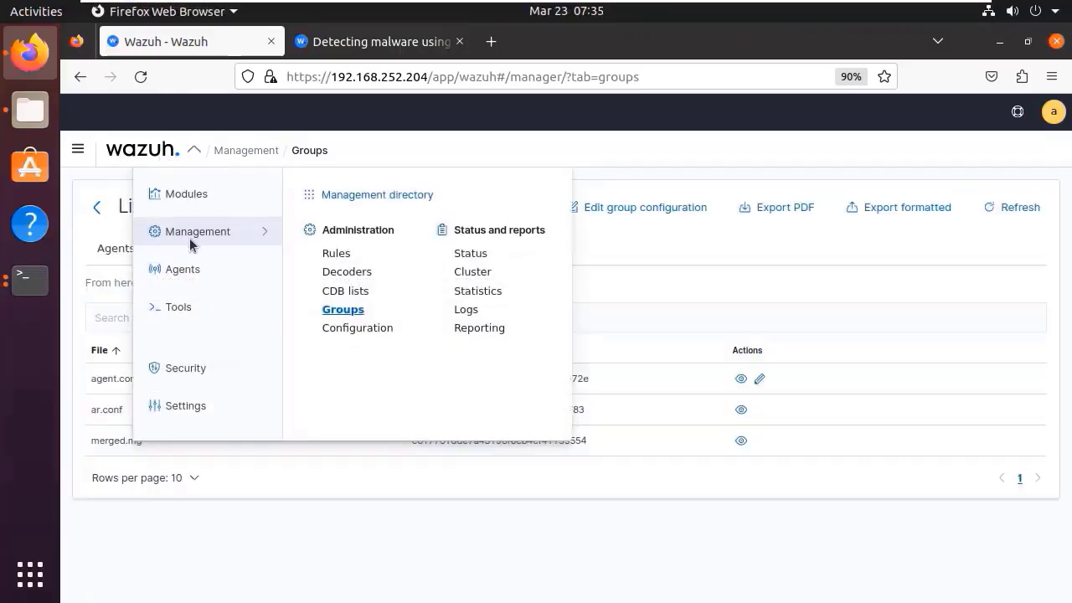
click(182, 270)
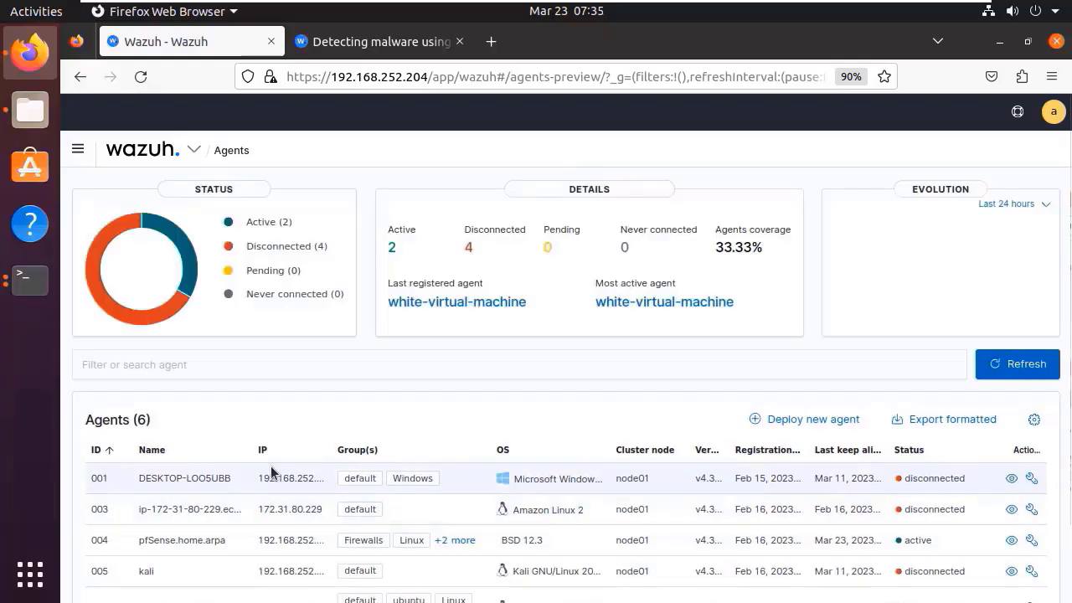
Step: Open integrity monitoring for the white-virtual-machine agent and list its file events from the last 15 minutes
scroll(242, 525, down, 2)
click(203, 563)
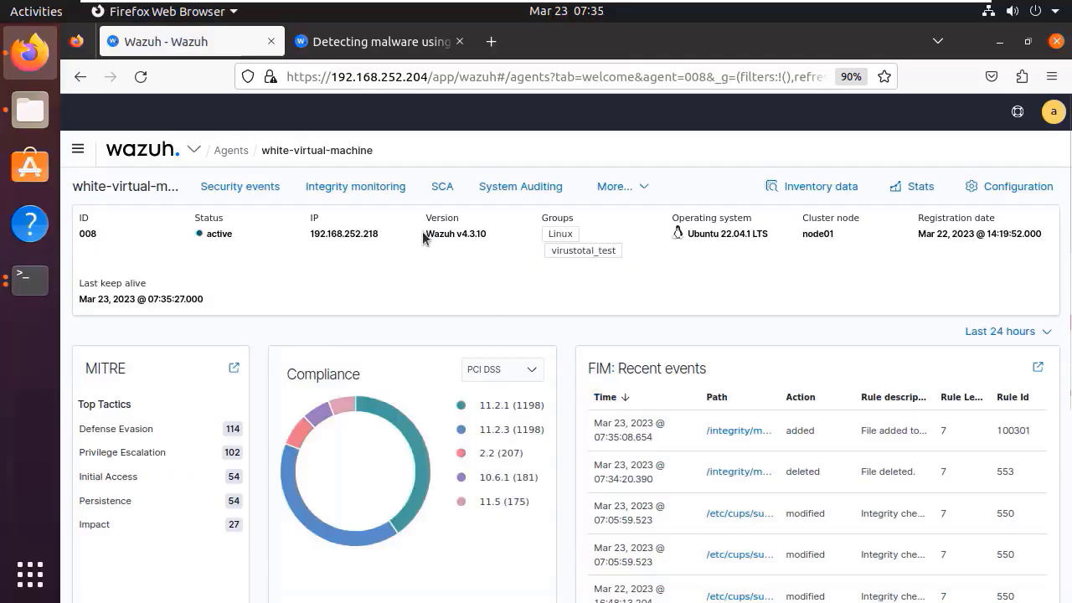
click(338, 187)
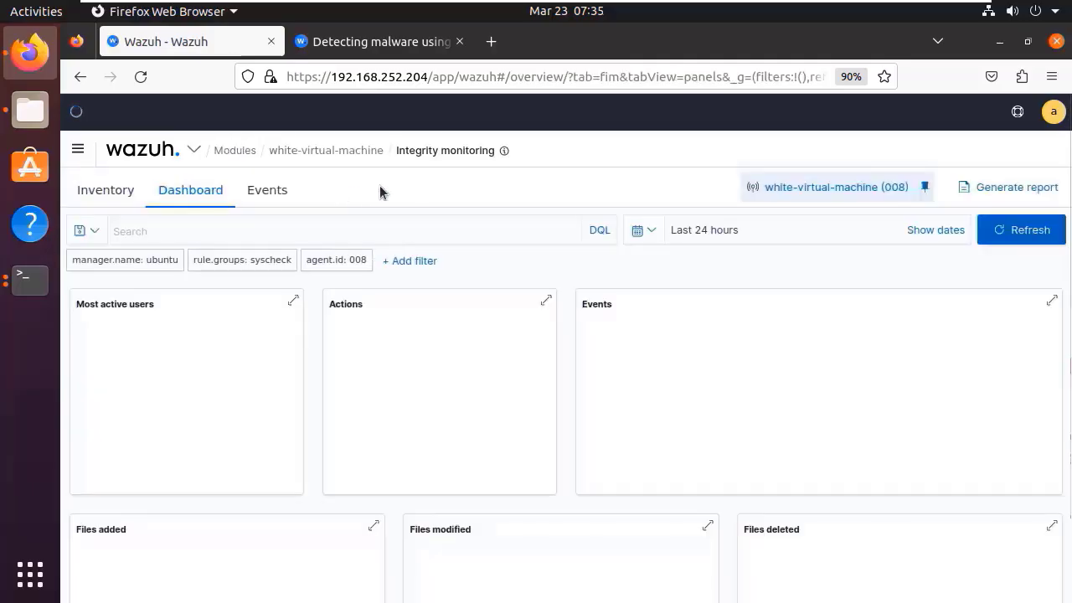
click(649, 238)
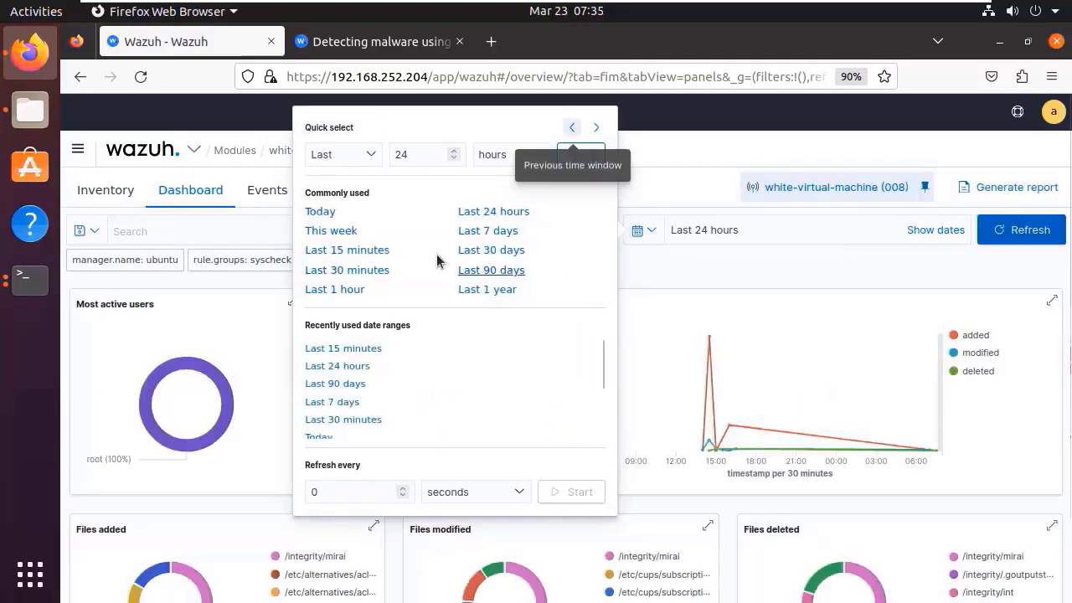
click(376, 250)
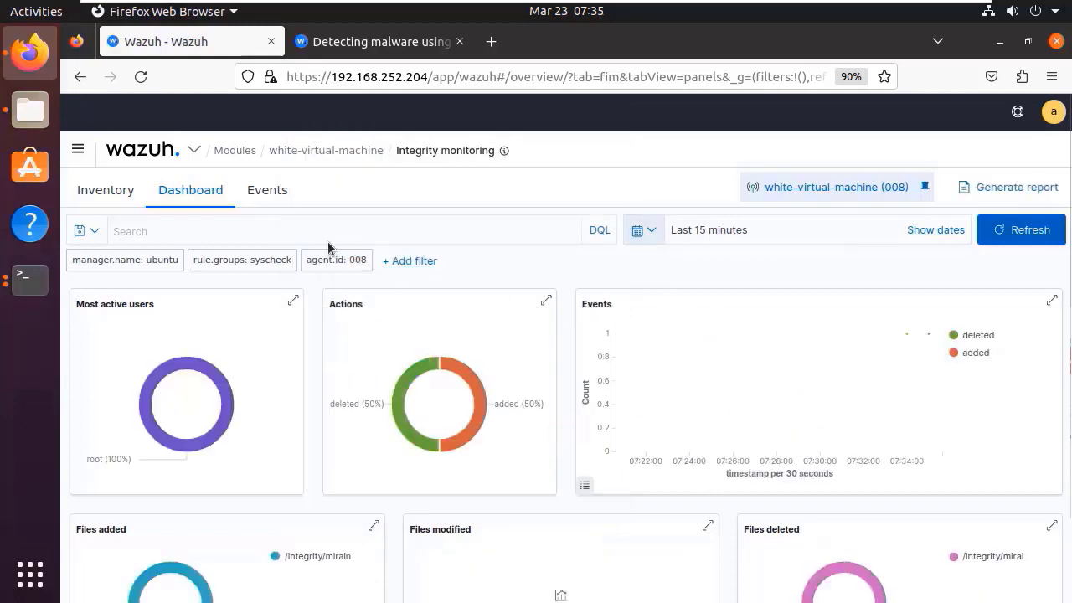
click(267, 191)
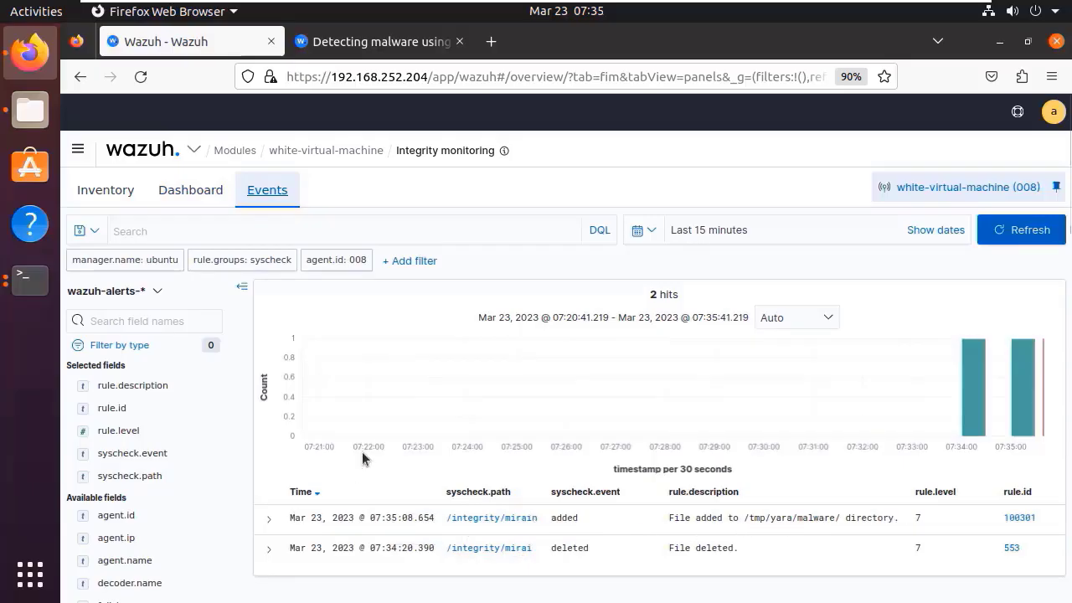
Step: Return to the white-virtual-machine agent, open its VirusTotal module, and follow the report link for /integrity/mirai
click(344, 149)
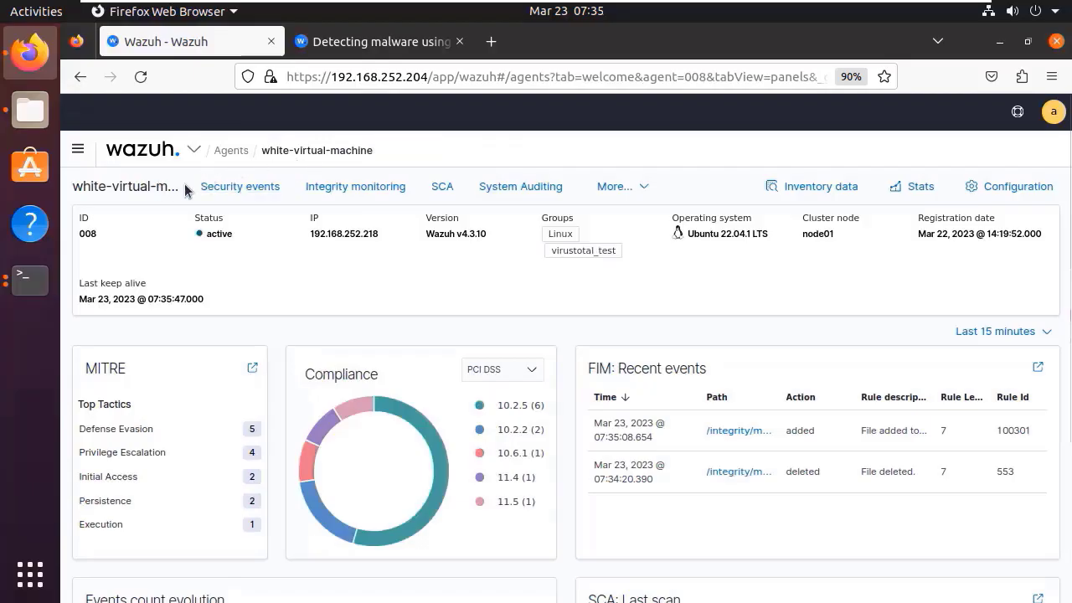
click(619, 189)
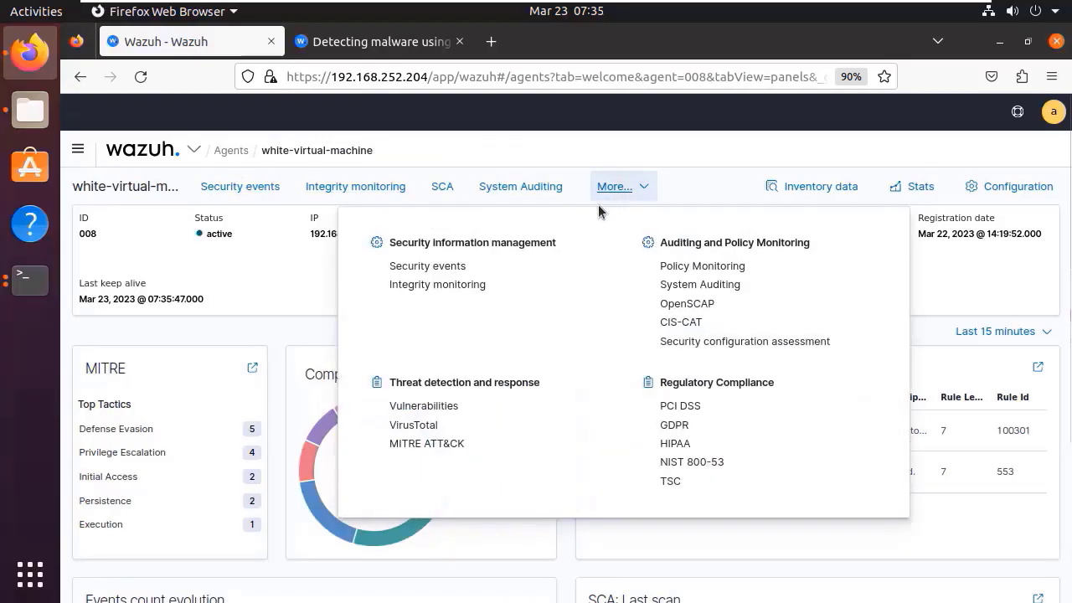
click(410, 426)
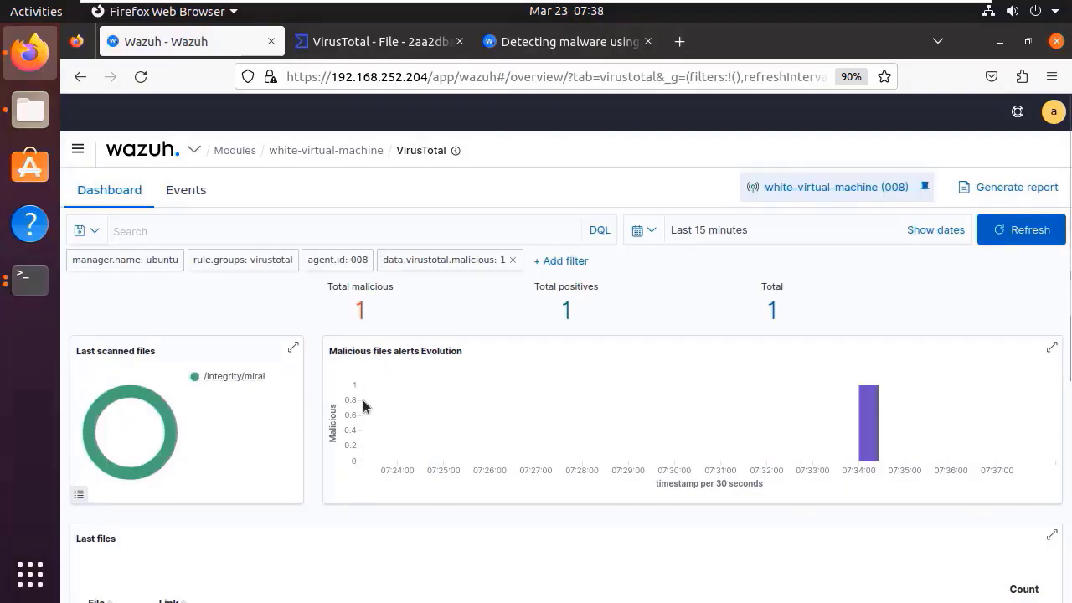
scroll(352, 406, down, 3)
click(337, 464)
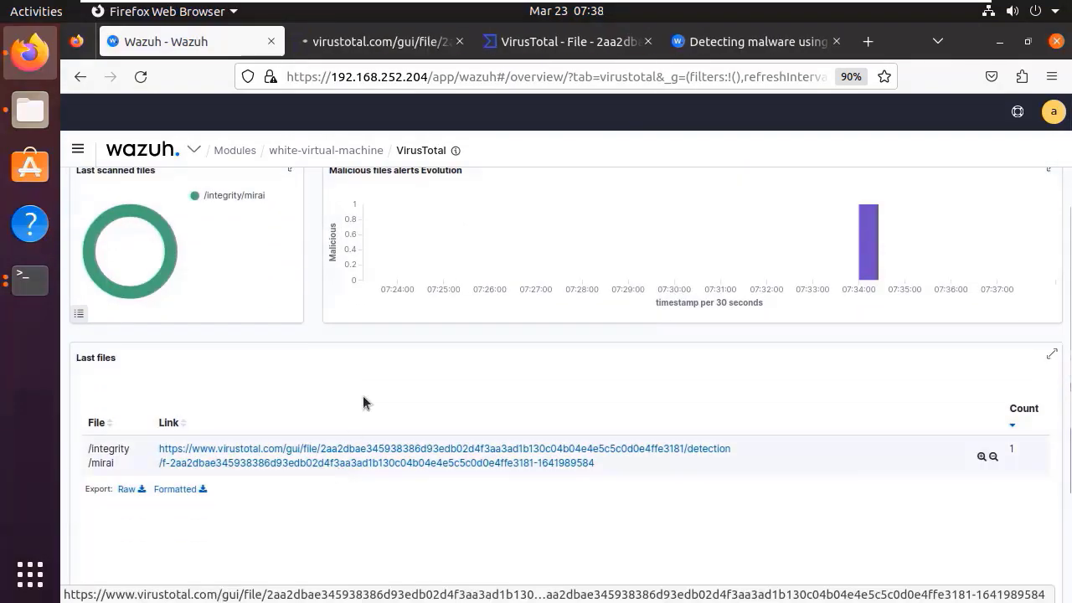
Step: Examine the security vendors' analysis in the new mirai report, closing the older VirusTotal and documentation pages, and return to the Wazuh VirusTotal dashboard
click(355, 49)
click(647, 41)
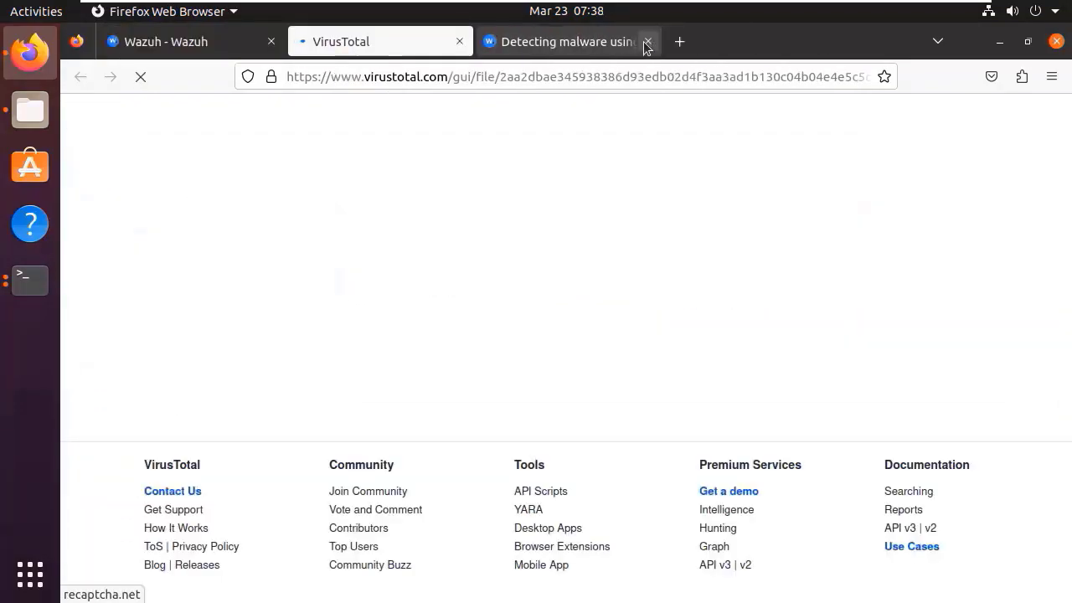
click(647, 41)
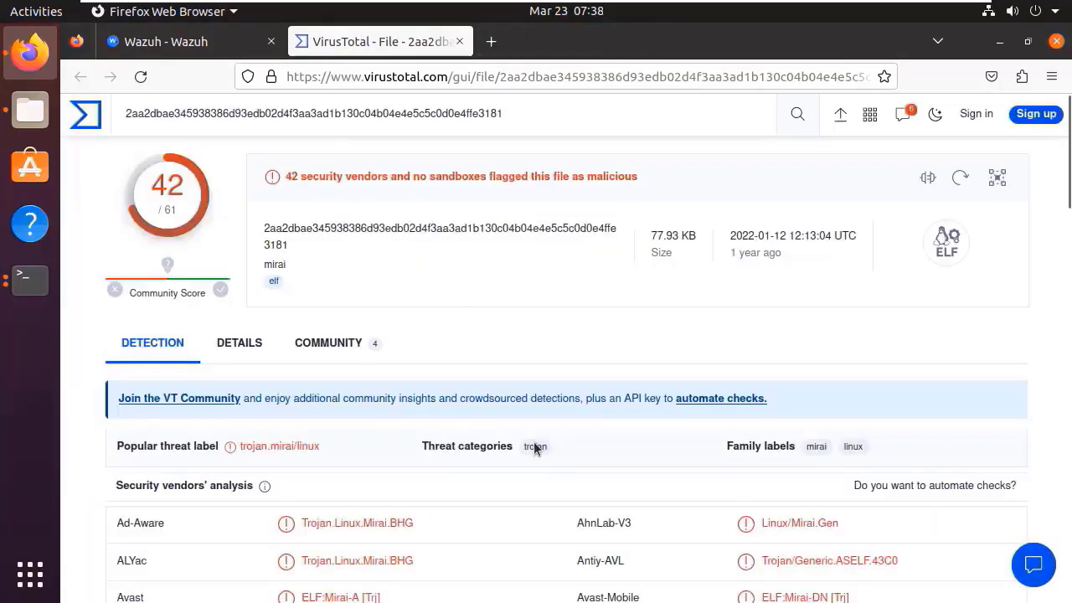
scroll(531, 444, down, 12)
click(176, 51)
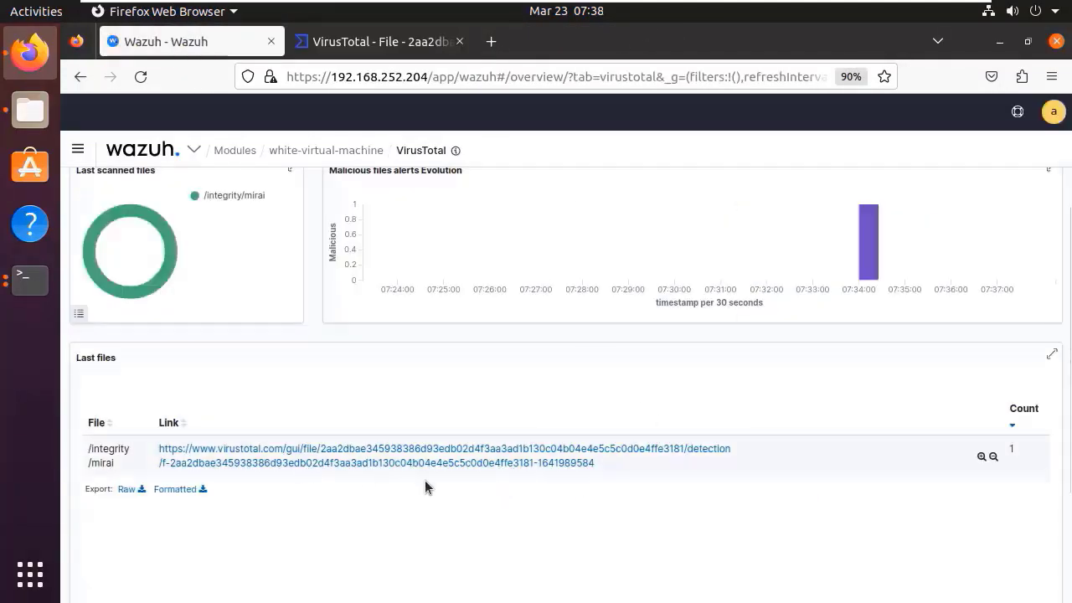